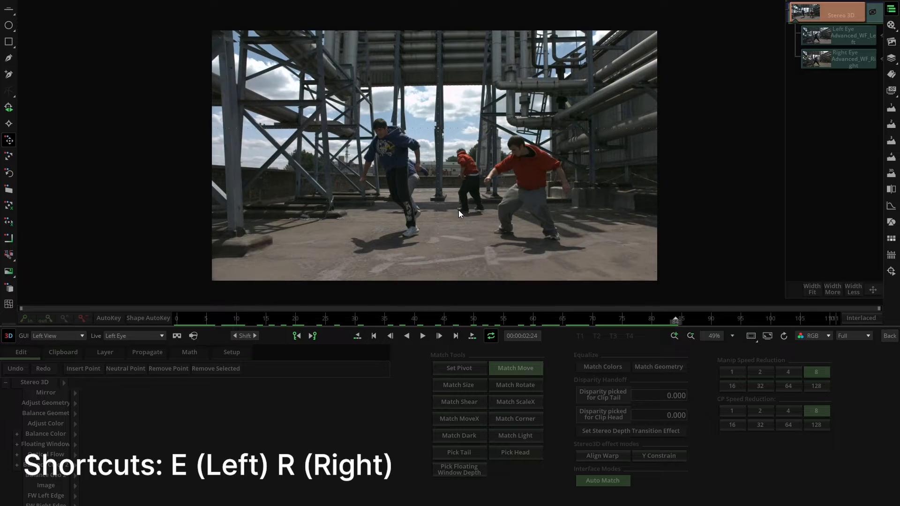
# - Compare the left-eye and right-eye views of the stereo clip
pyautogui.press('e')
pyautogui.press('r')
pyautogui.press('e')
pyautogui.press('r')
pyautogui.press('e')
pyautogui.press('r')
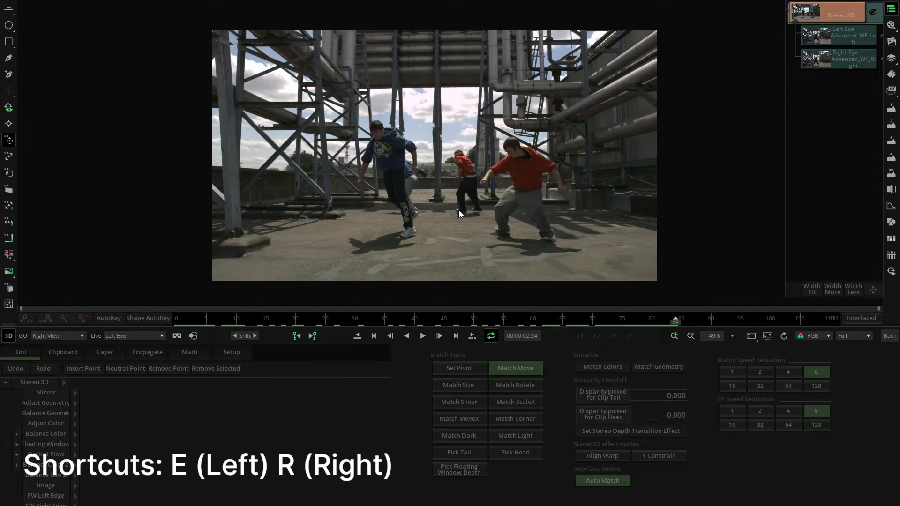
pyautogui.press('e')
# - Show the stereo pair as B&W Anaglyph and run Match Geometry to equalise the two eyes
pyautogui.press('b')
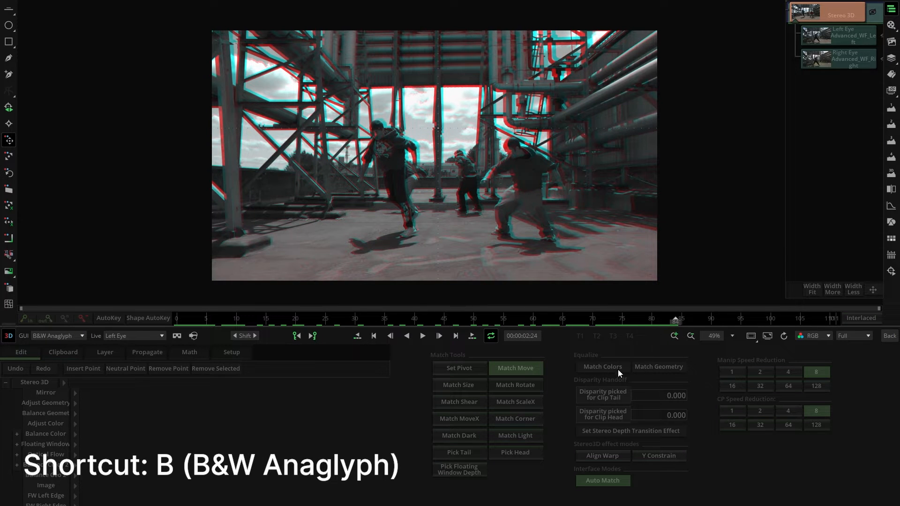
pyautogui.click(653, 370)
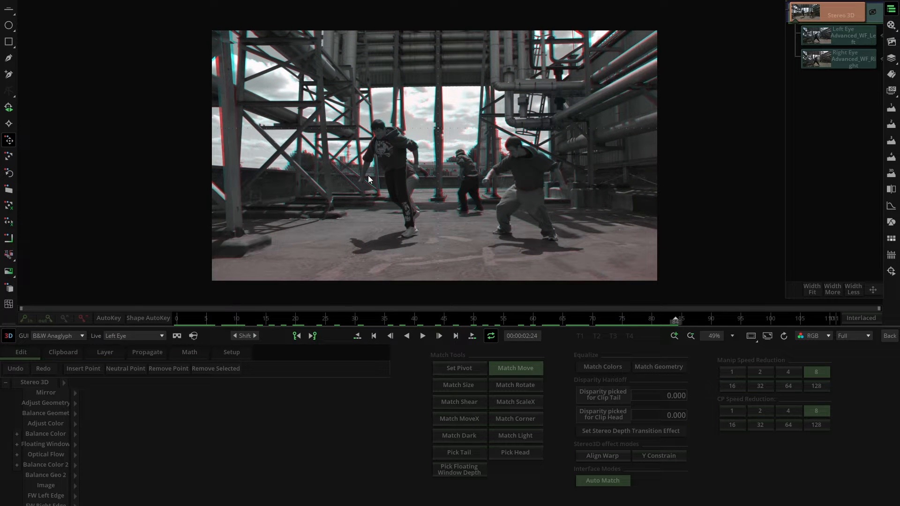
# - Check the geometry match in the left-eye and right-eye views and return to the B&W Anaglyph view
pyautogui.press('r')
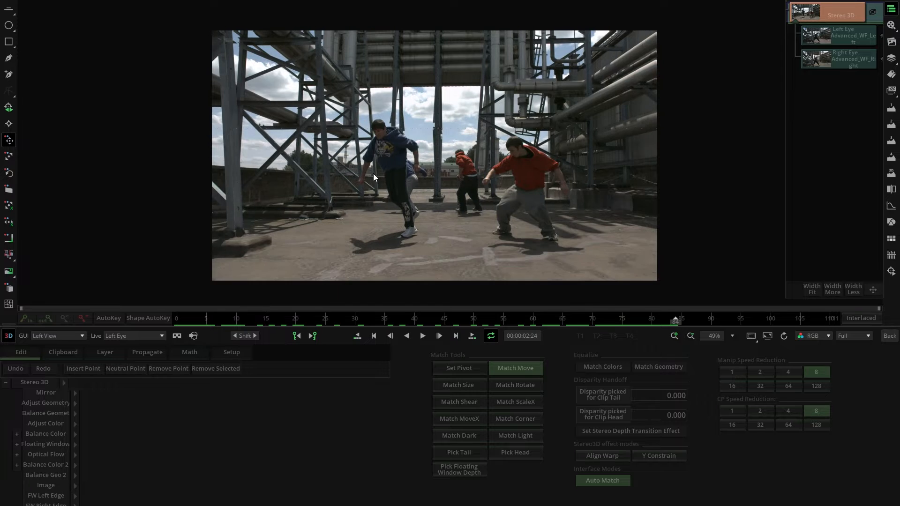
pyautogui.press('l')
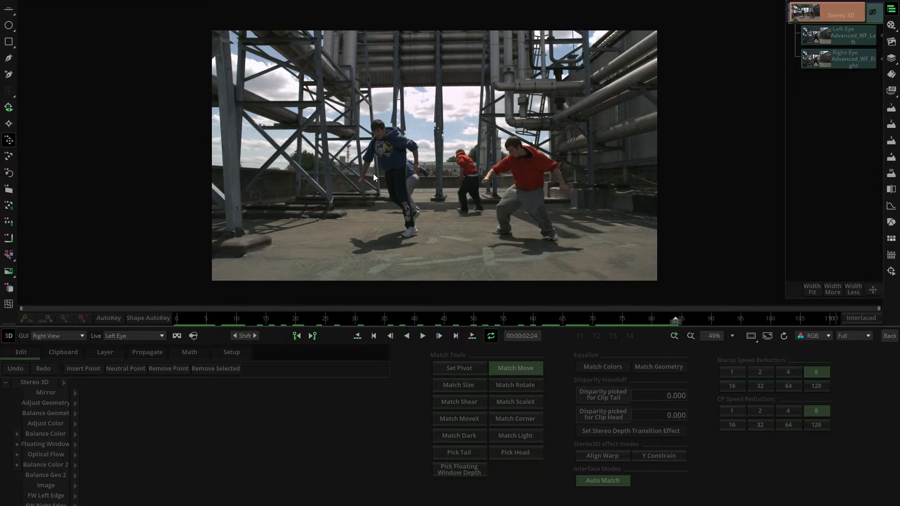
pyautogui.press('a')
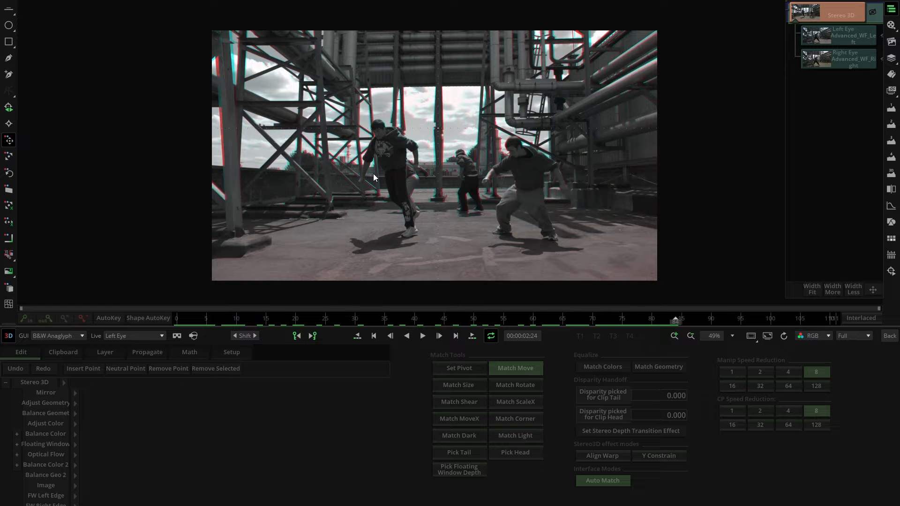
# - Align the two eyes with Match Move at the upper part of the central steel column
pyautogui.scroll(3, 441, 179)
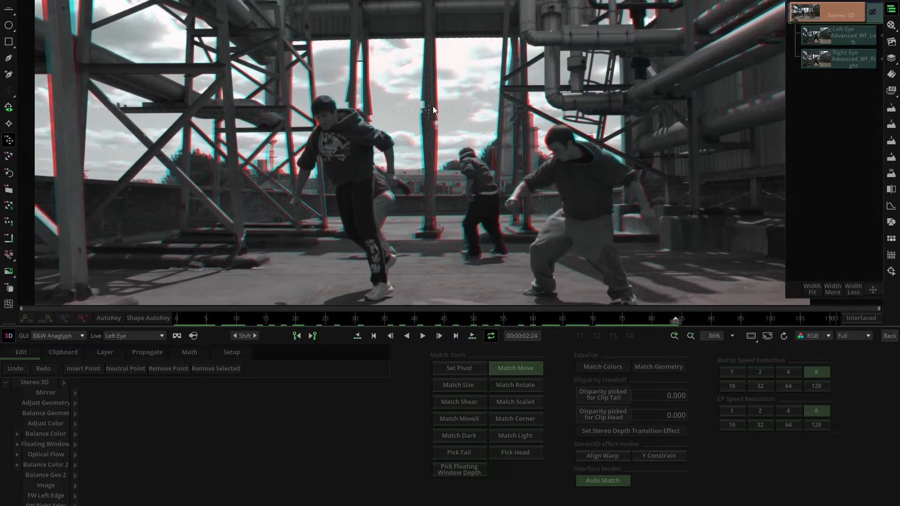
pyautogui.moveTo(432, 107); pyautogui.dragTo(459, 182)
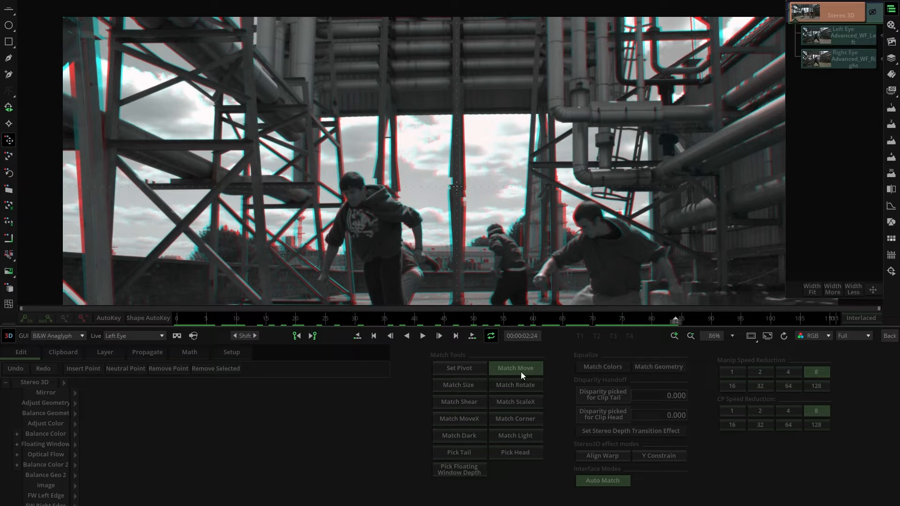
pyautogui.scroll(5, 480, 246)
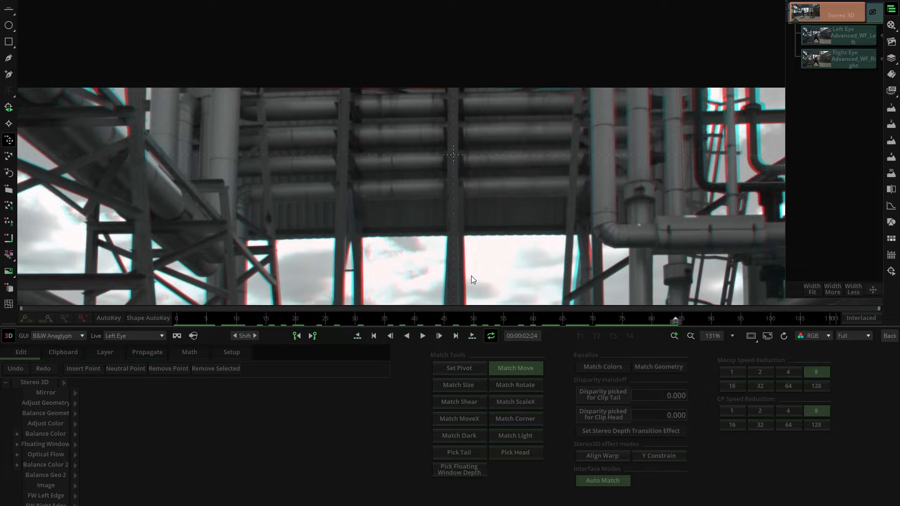
# - Use Match Shear at the base of the central column to line it up in both eyes
pyautogui.moveTo(471, 275); pyautogui.dragTo(474, 160)
pyautogui.moveTo(473, 284); pyautogui.dragTo(475, 175)
pyautogui.moveTo(476, 272); pyautogui.dragTo(481, 237)
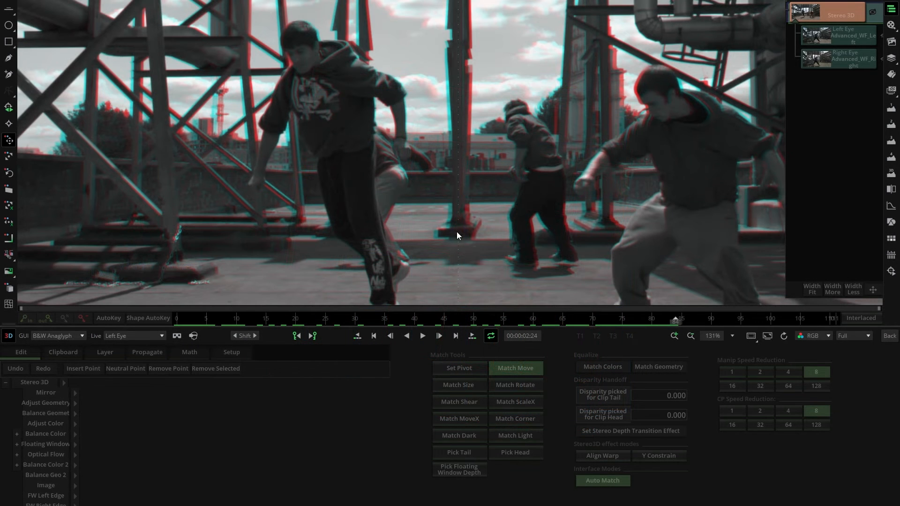
pyautogui.click(459, 402)
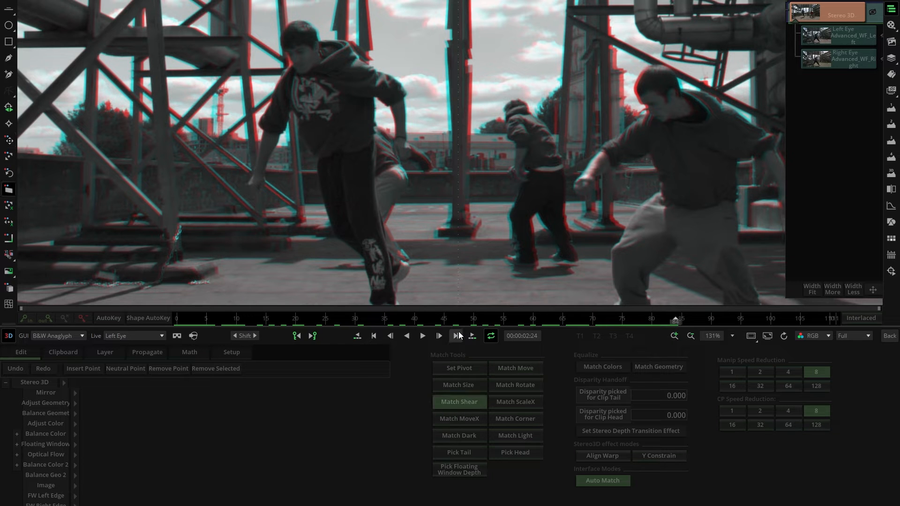
pyautogui.moveTo(458, 232); pyautogui.dragTo(459, 230)
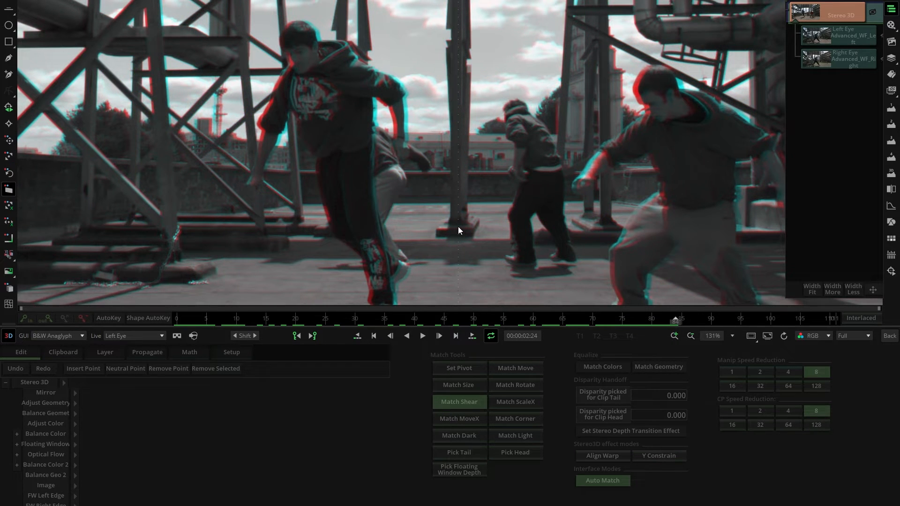
# - Apply Match Move on the left-hand girder and Match Rotate on the pipes near the image's right edge
pyautogui.scroll(-4, 458, 230)
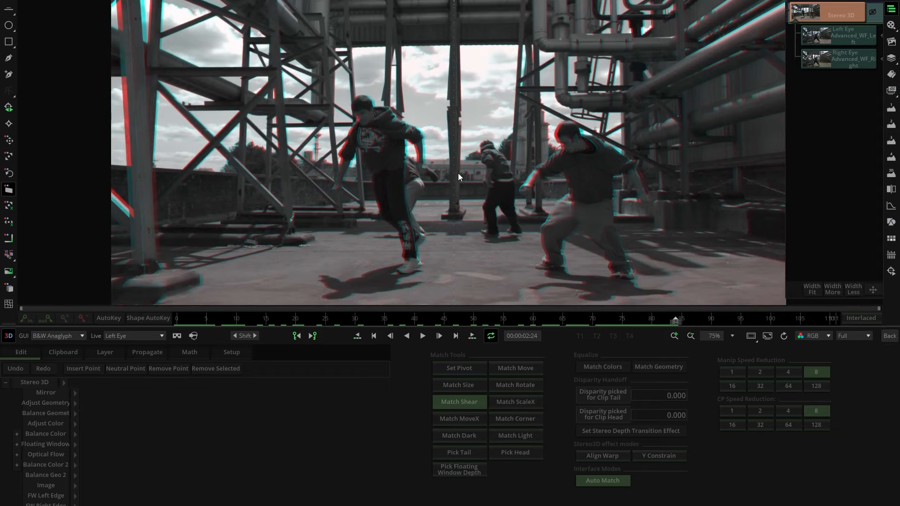
pyautogui.scroll(-1, 462, 195)
pyautogui.scroll(-1, 467, 216)
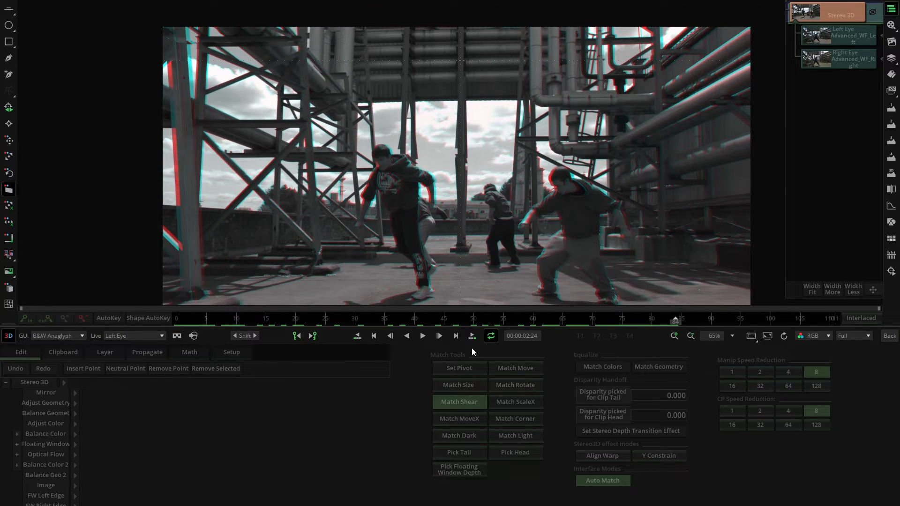
pyautogui.click(511, 370)
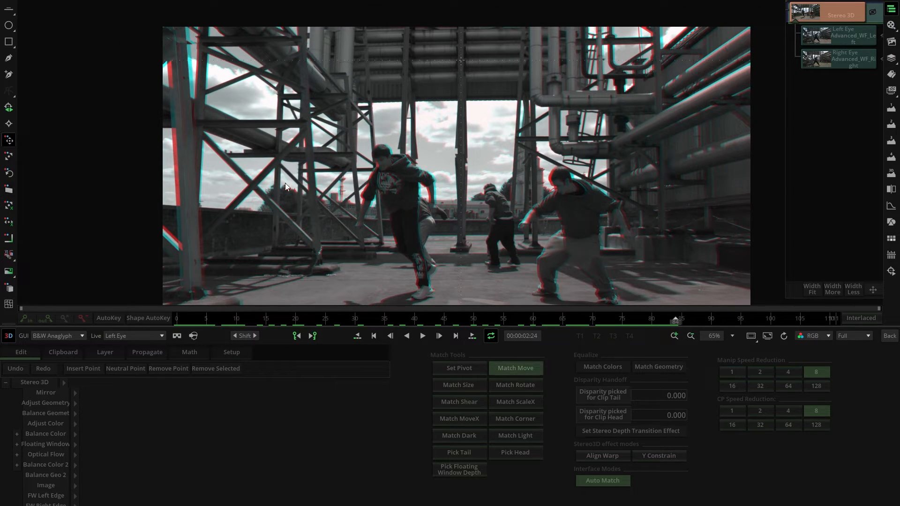
pyautogui.click(210, 115)
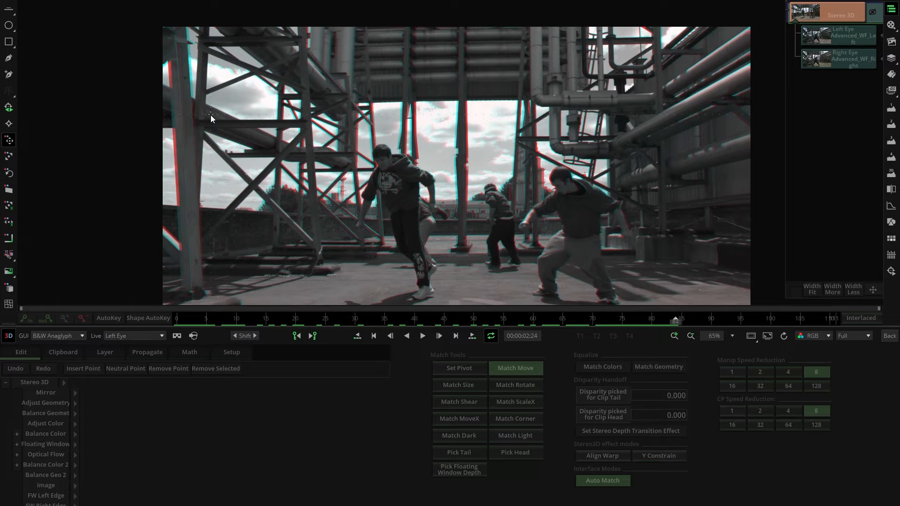
pyautogui.click(519, 385)
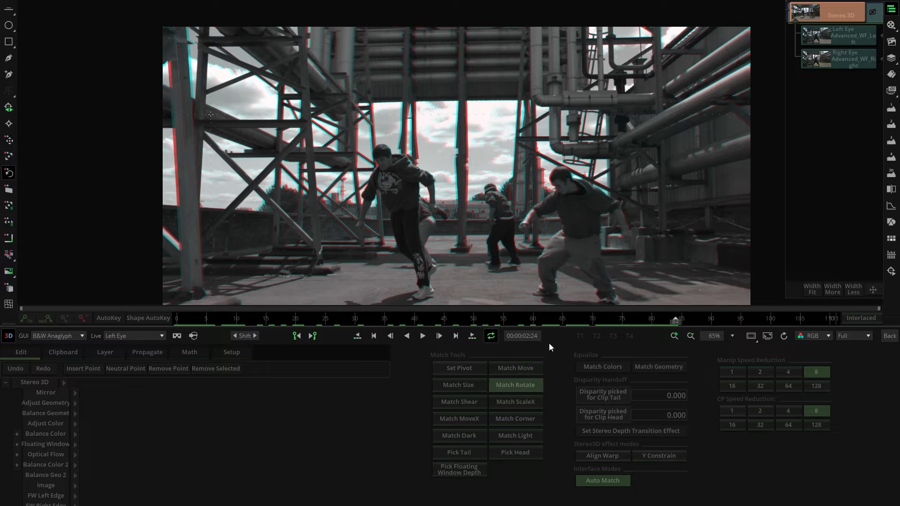
pyautogui.click(744, 114)
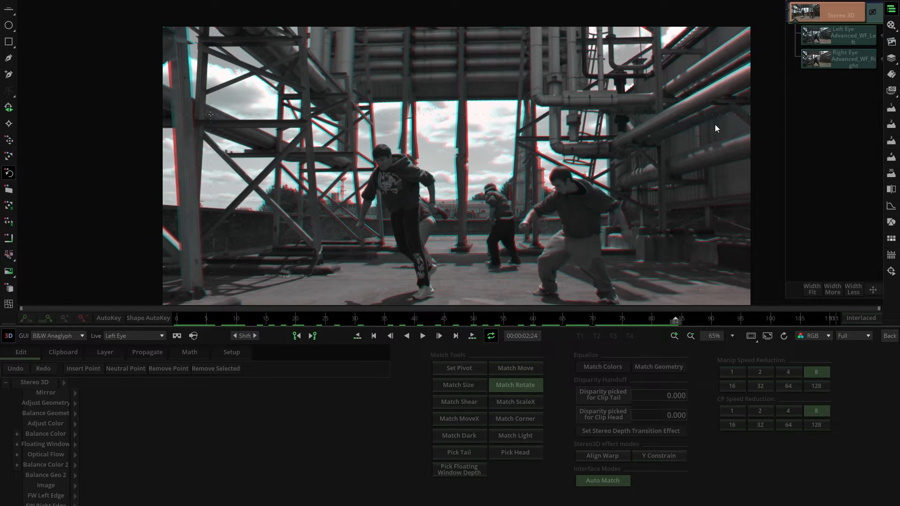
# - Realign the two eyes with Match Move on the middle of the central column
pyautogui.click(513, 368)
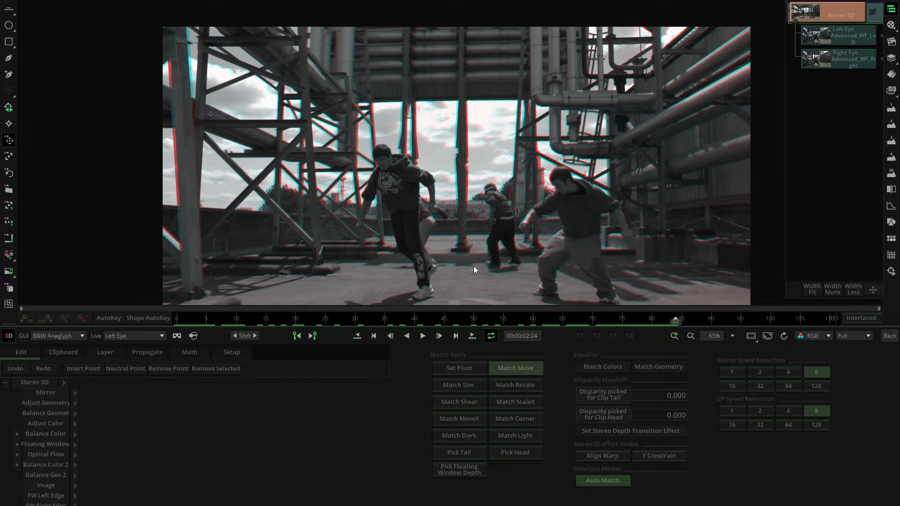
pyautogui.click(462, 159)
pyautogui.scroll(-2, 474, 172)
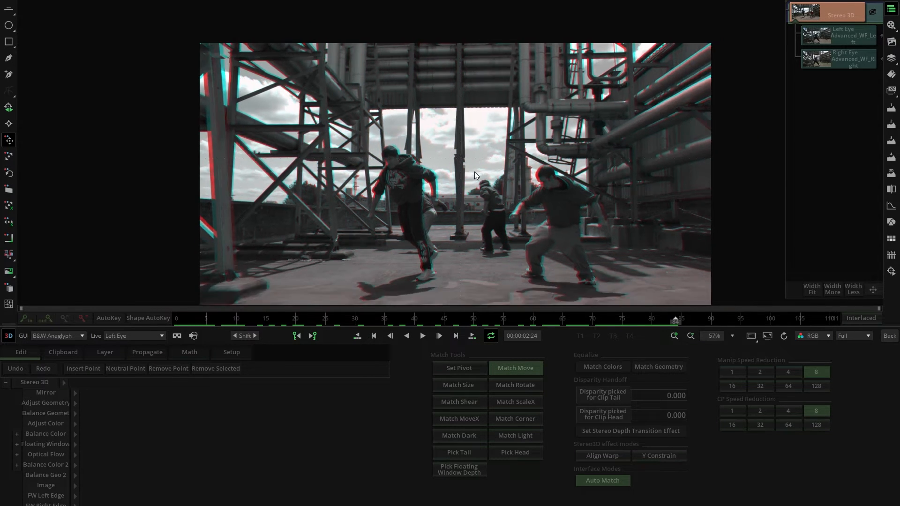
pyautogui.moveTo(467, 231)
pyautogui.mouseDown()
pyautogui.moveTo(466, 203)
pyautogui.moveTo(465, 215)
pyautogui.mouseUp()
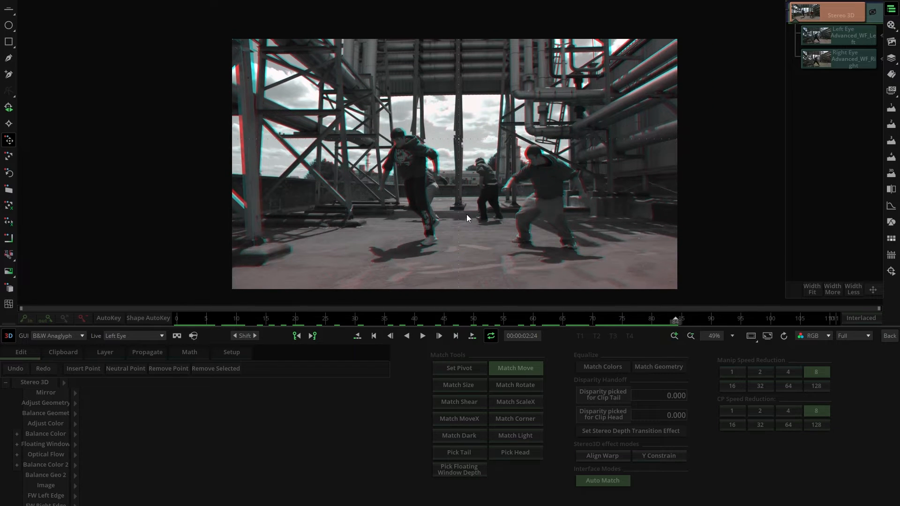
# - Examine the alignment by alternating the left-eye and right-eye views and inspecting the background close up in B&W Anaglyph
pyautogui.press('l')
pyautogui.press('r')
pyautogui.press('l')
pyautogui.press('r')
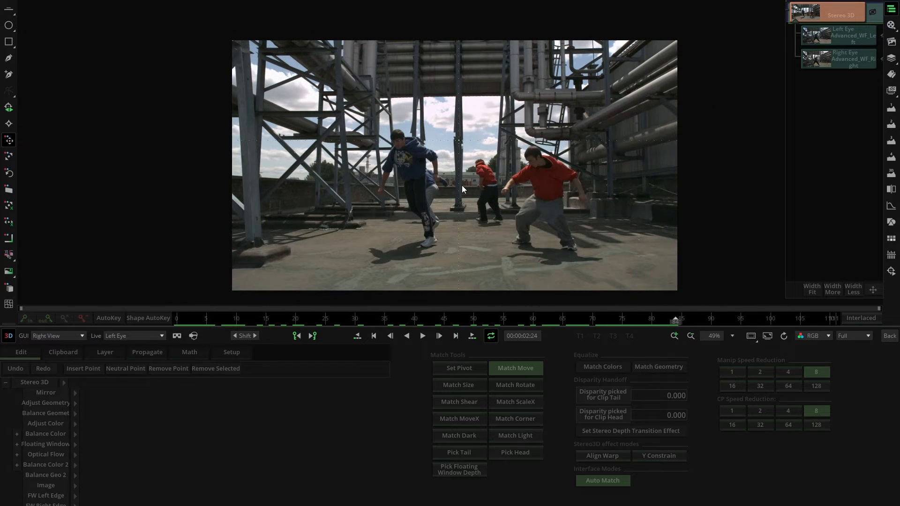
pyautogui.press('l')
pyautogui.press('r')
pyautogui.press('l')
pyautogui.press('a')
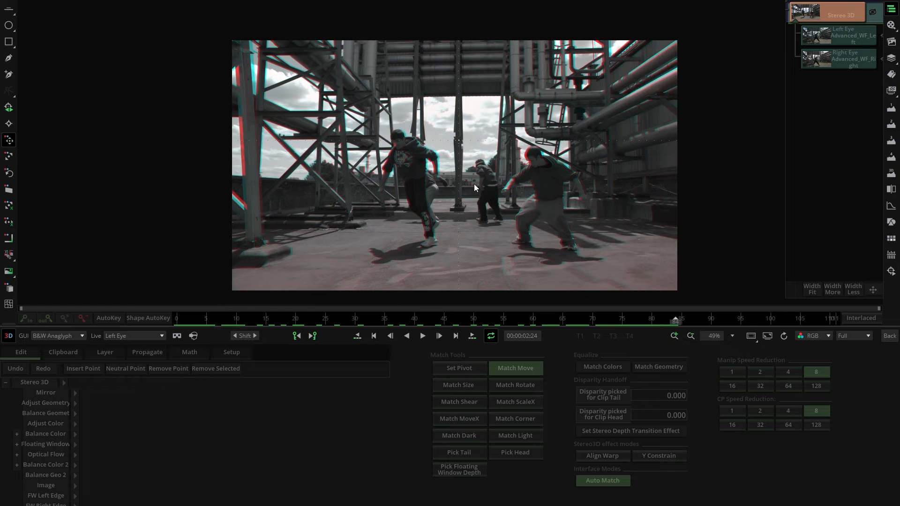
pyautogui.scroll(10, 474, 184)
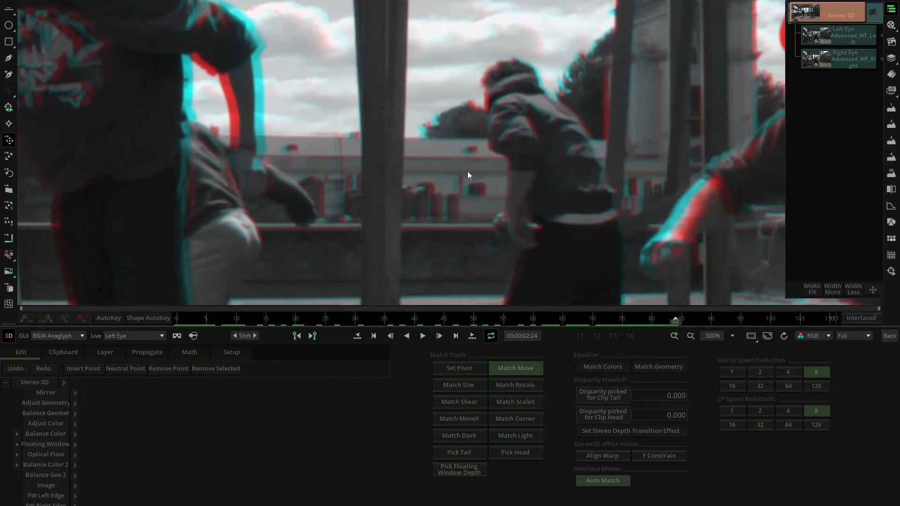
pyautogui.scroll(2, 496, 189)
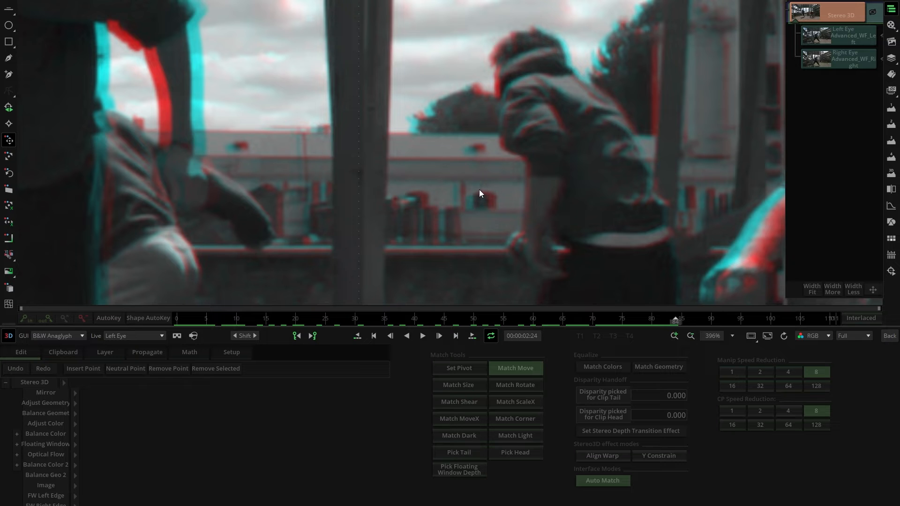
pyautogui.scroll(-12, 479, 188)
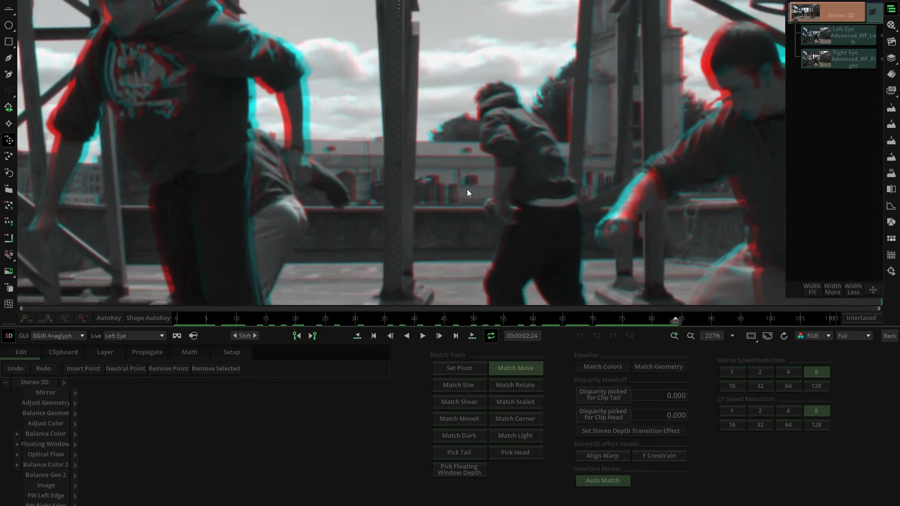
pyautogui.scroll(-1, 437, 177)
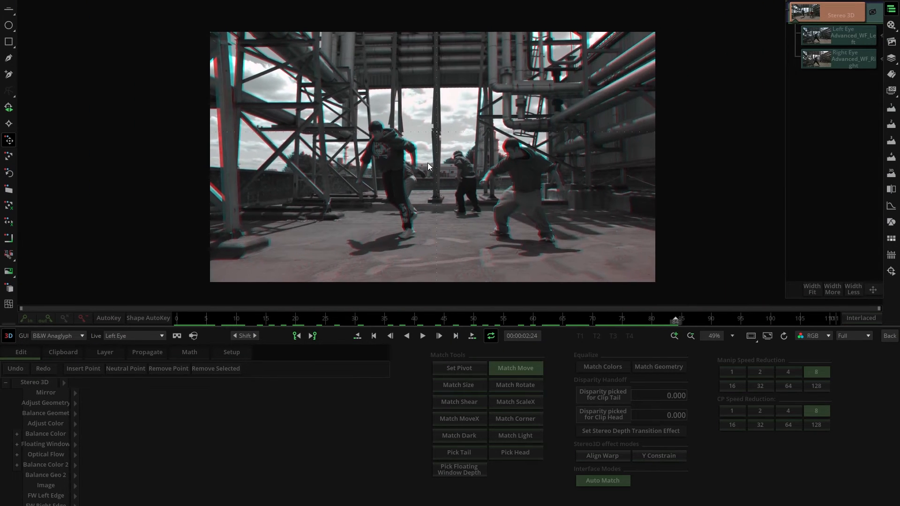
# - Alternate repeatedly between the left-eye and right-eye views to compare the two images, ending on the left eye
pyautogui.press('l')
pyautogui.press('r')
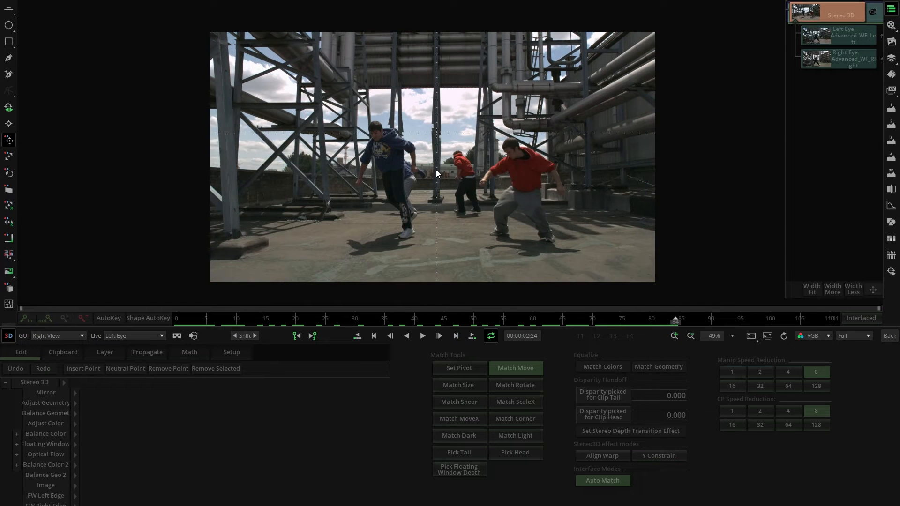
pyautogui.press('l')
pyautogui.press('r')
pyautogui.press('l')
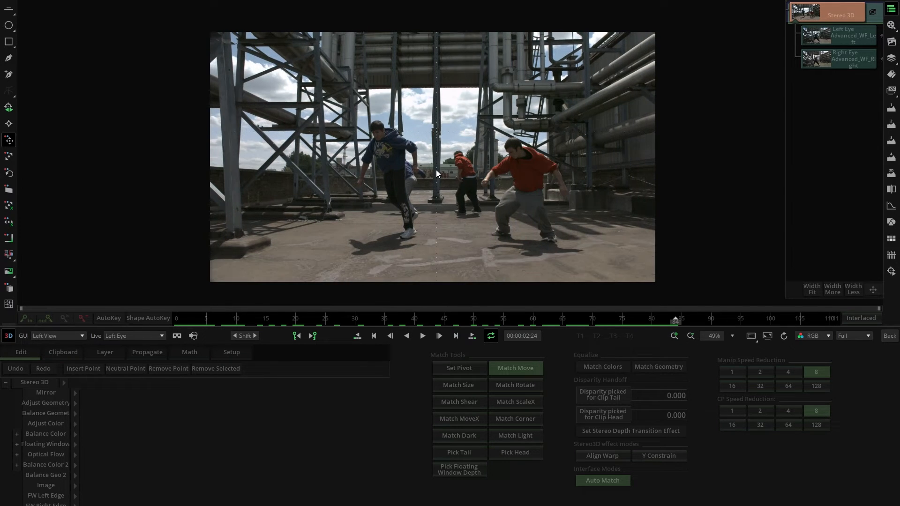
pyautogui.press('r')
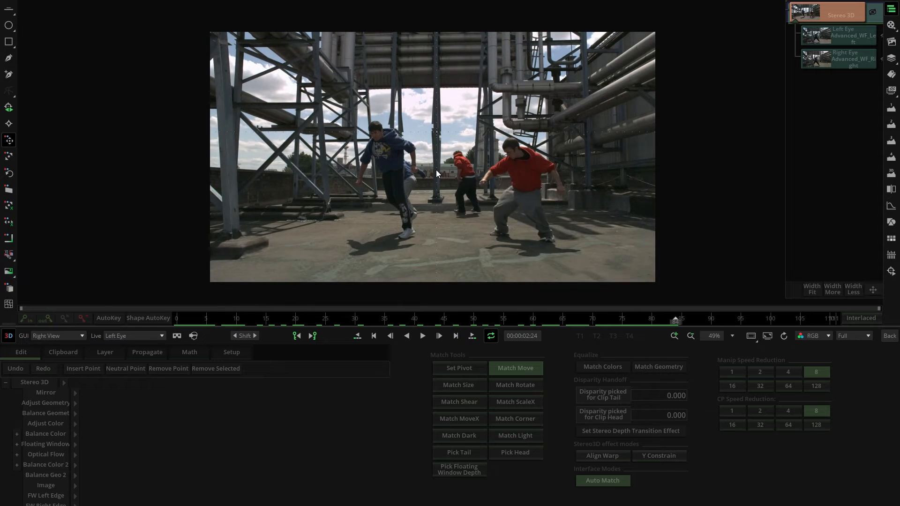
pyautogui.press('l')
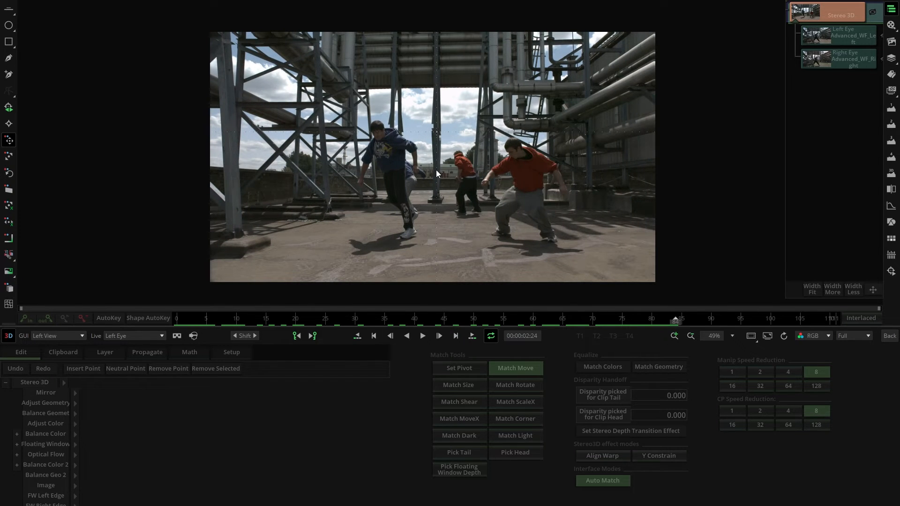
pyautogui.press('r')
pyautogui.press('l')
pyautogui.press('r')
pyautogui.press('l')
pyautogui.press('r')
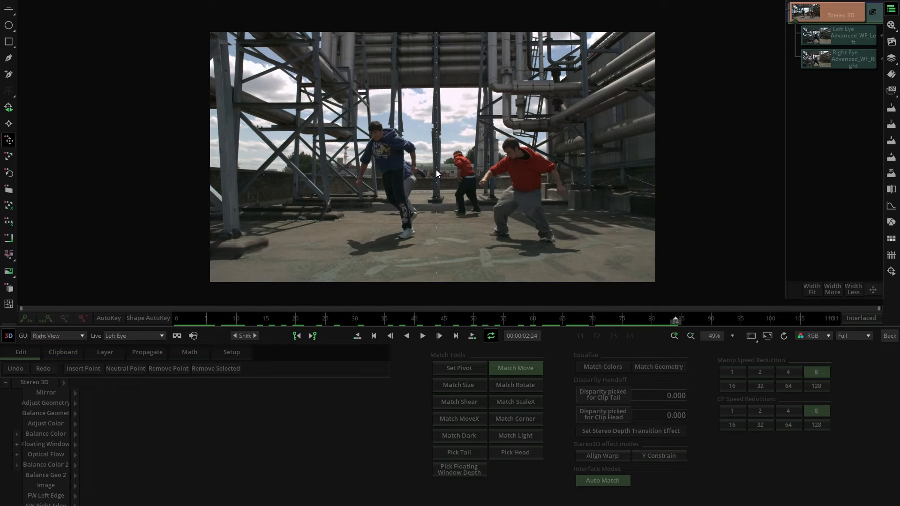
pyautogui.press('l')
pyautogui.press('r')
pyautogui.press('l')
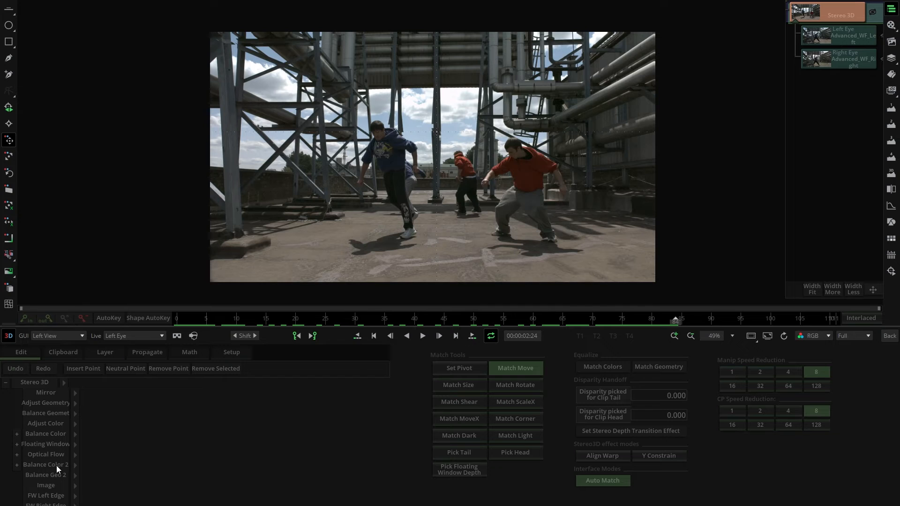
# - Set Balance Color 2 to Fix Right with a Smoothness of 0.500 and compare the colours of the two eyes
pyautogui.click(73, 465)
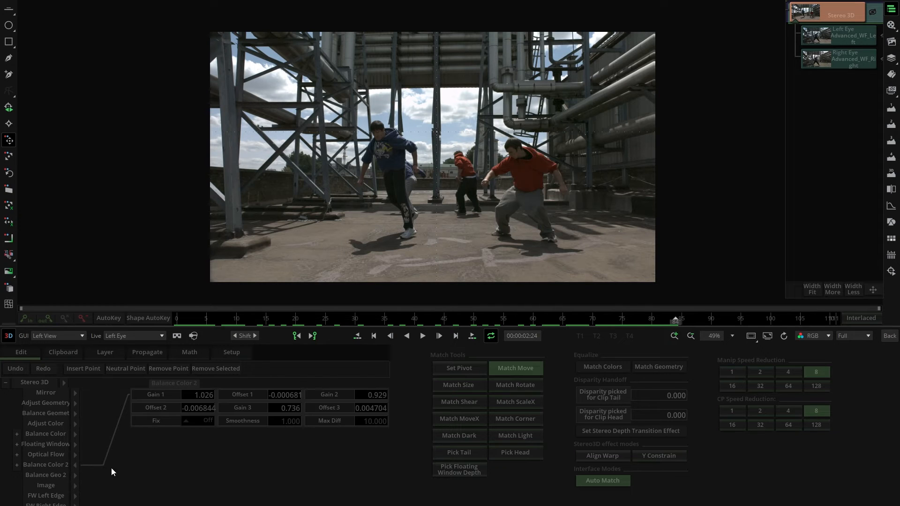
pyautogui.click(201, 423)
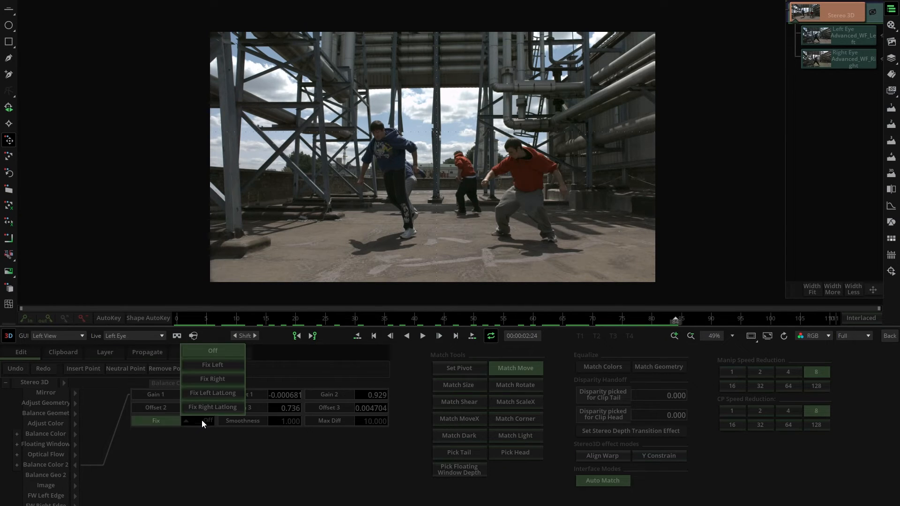
pyautogui.click(210, 381)
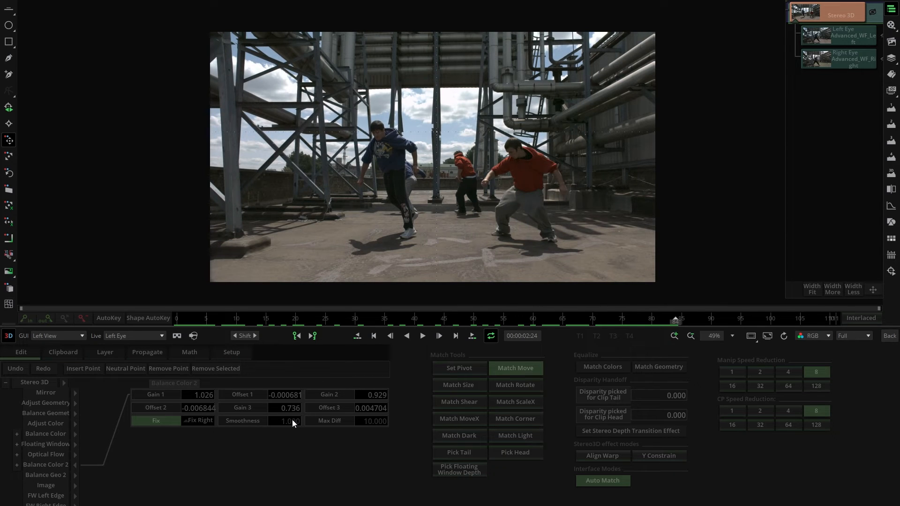
pyautogui.moveTo(292, 419); pyautogui.dragTo(262, 422)
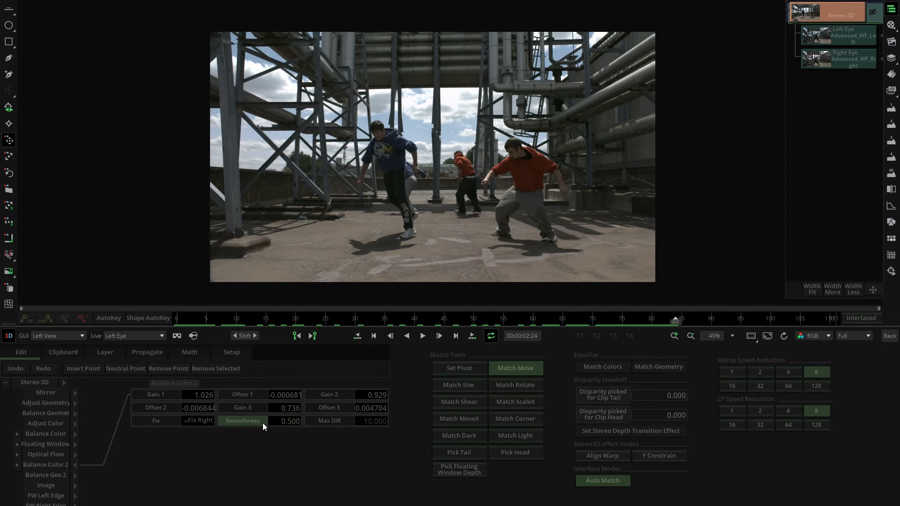
pyautogui.press('e')
pyautogui.press('e')
pyautogui.press('e')
pyautogui.press('e')
pyautogui.press('e')
pyautogui.press('e')
# - Display the stereo pair as B&W Anaglyph and set the Optical Flow mode to AlignXY
pyautogui.press('a')
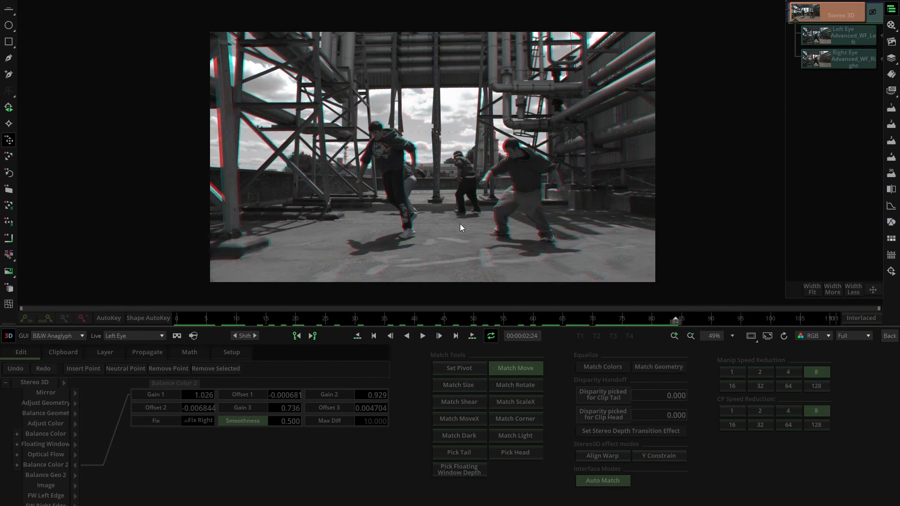
pyautogui.scroll(3, 460, 224)
pyautogui.moveTo(446, 247); pyautogui.dragTo(451, 241)
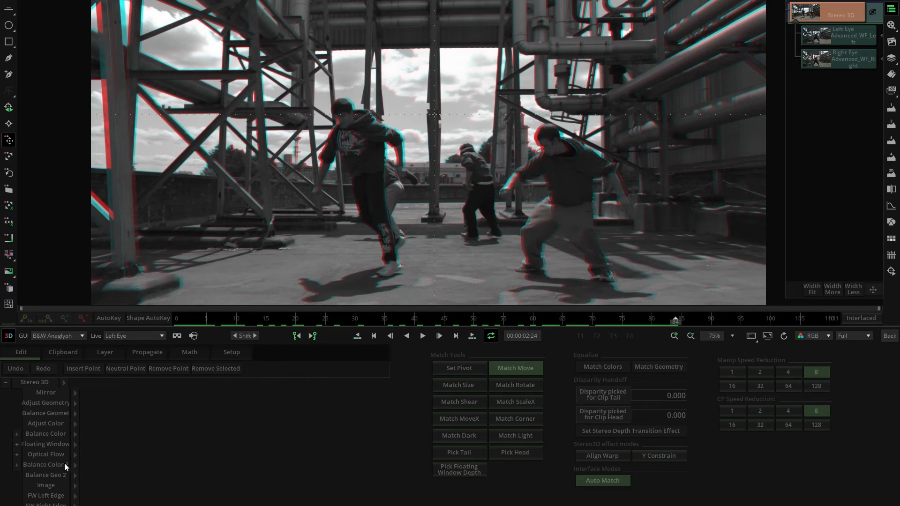
pyautogui.moveTo(74, 453)
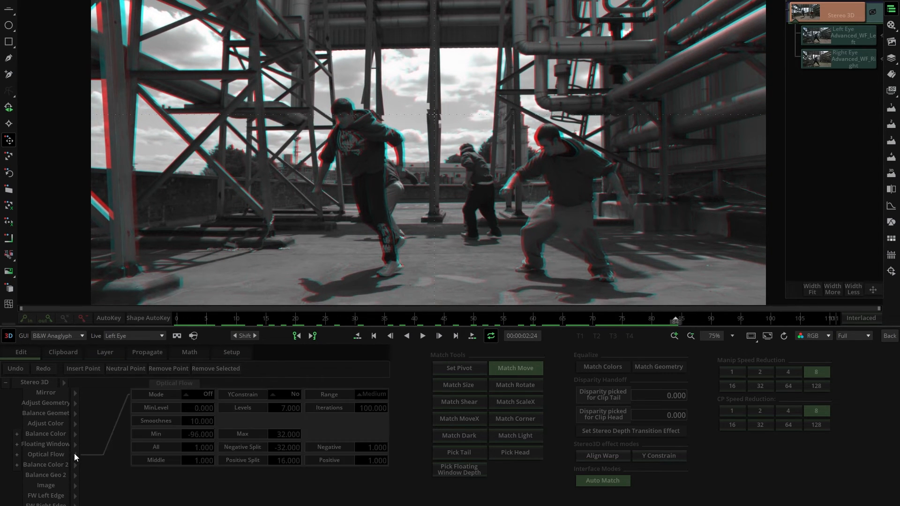
pyautogui.click(203, 395)
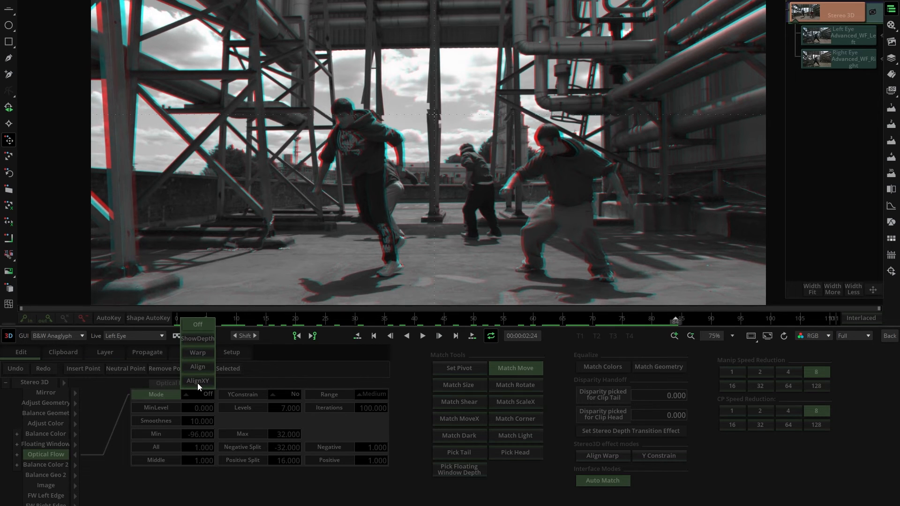
pyautogui.click(198, 381)
# - Examine the AlignXY result close up in the anaglyph, and compare the eyes by alternating the left and right views
pyautogui.scroll(5, 435, 252)
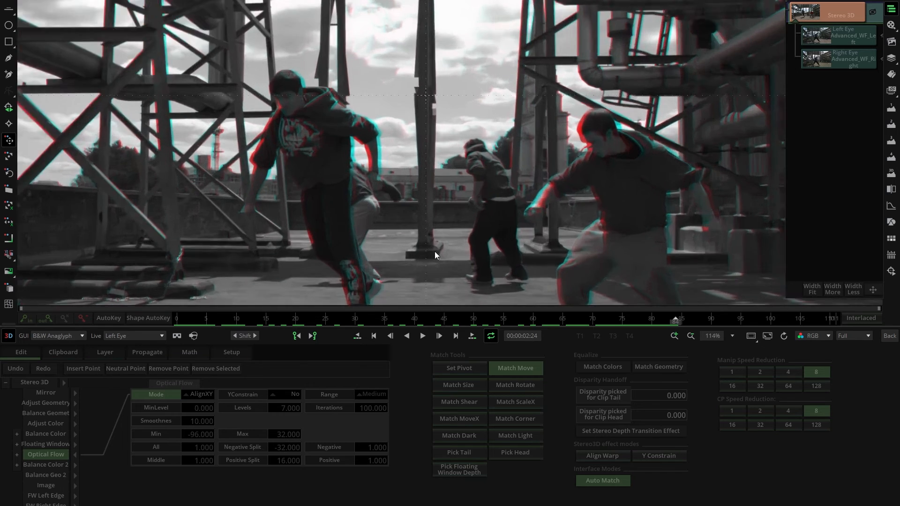
pyautogui.scroll(2, 442, 225)
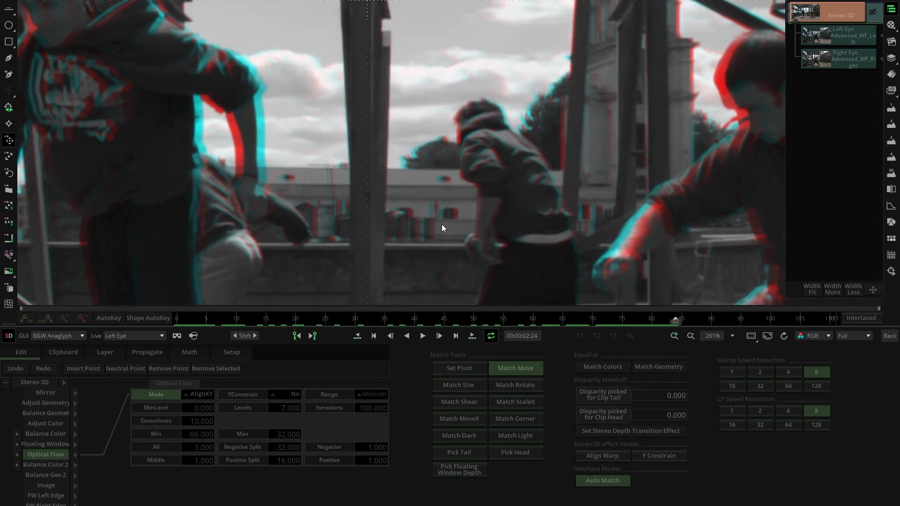
pyautogui.scroll(-8, 441, 226)
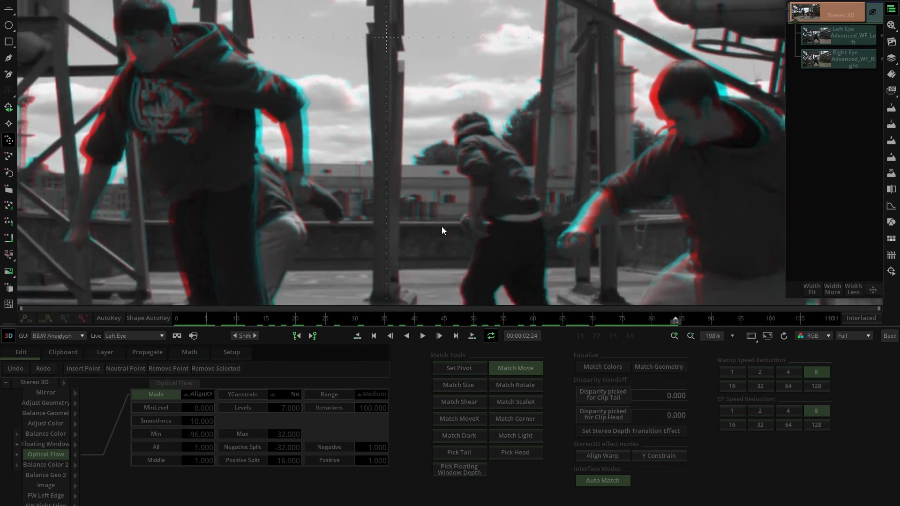
pyautogui.scroll(1, 442, 228)
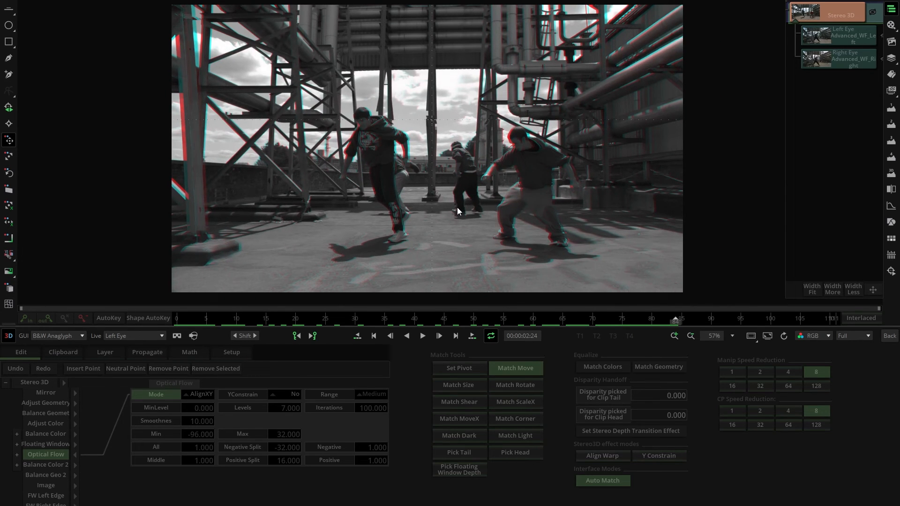
pyautogui.press('l')
pyautogui.press('r')
pyautogui.press('l')
pyautogui.press('r')
pyautogui.press('l')
pyautogui.press('r')
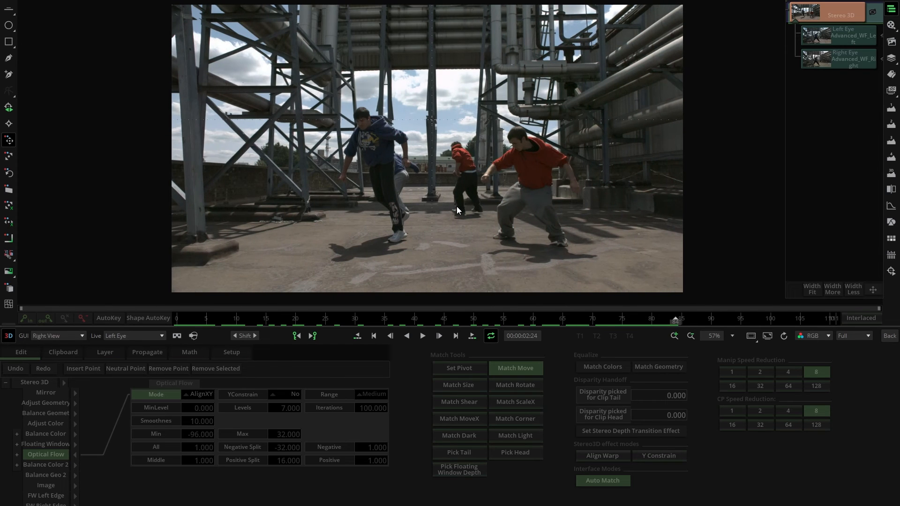
pyautogui.press('l')
pyautogui.press('r')
pyautogui.press('l')
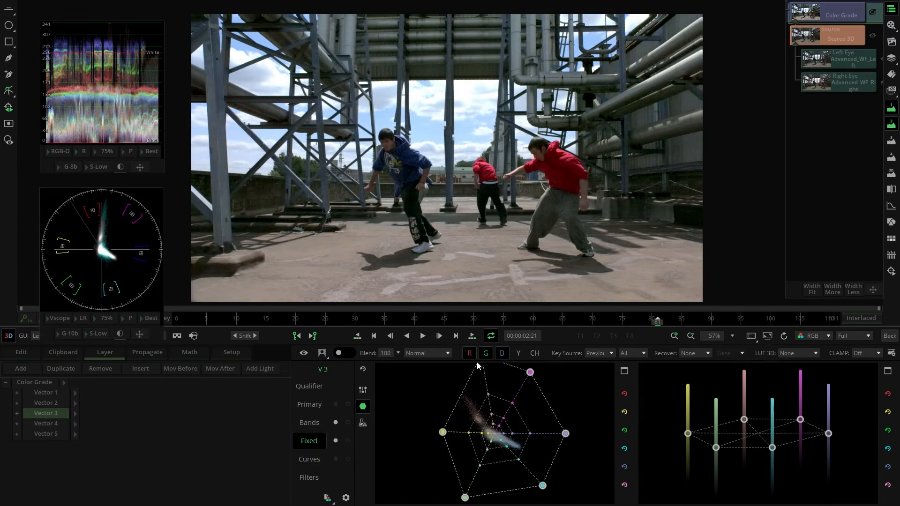
# - Shift the red vertex of Vector 3's Fixed colour hexagon slightly towards magenta in the Color Grade
pyautogui.moveTo(481, 367)
pyautogui.mouseDown()
pyautogui.moveTo(422, 408)
pyautogui.moveTo(449, 379)
pyautogui.moveTo(487, 366)
pyautogui.mouseUp()
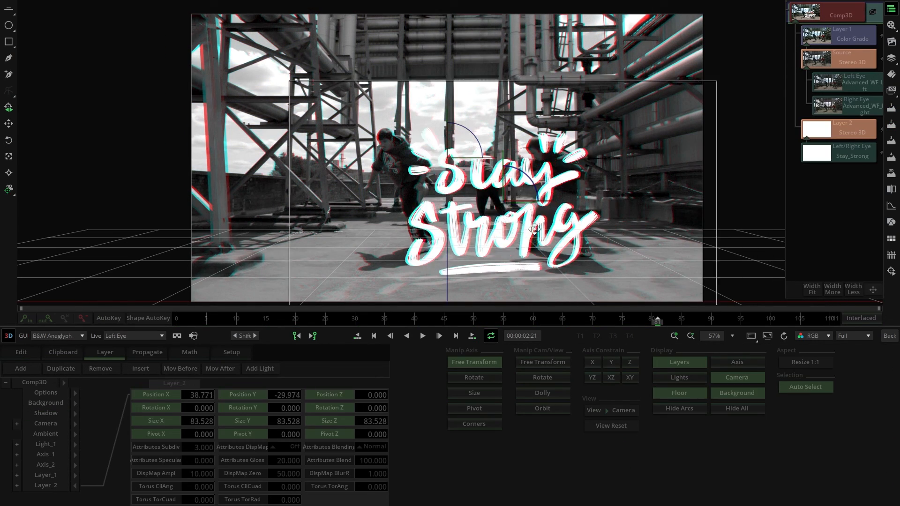
# - Resize the "Stay Strong" text layer in the Comp3D to about 103.3 on all axes
pyautogui.moveTo(534, 230); pyautogui.dragTo(524, 193)
pyautogui.click(474, 393)
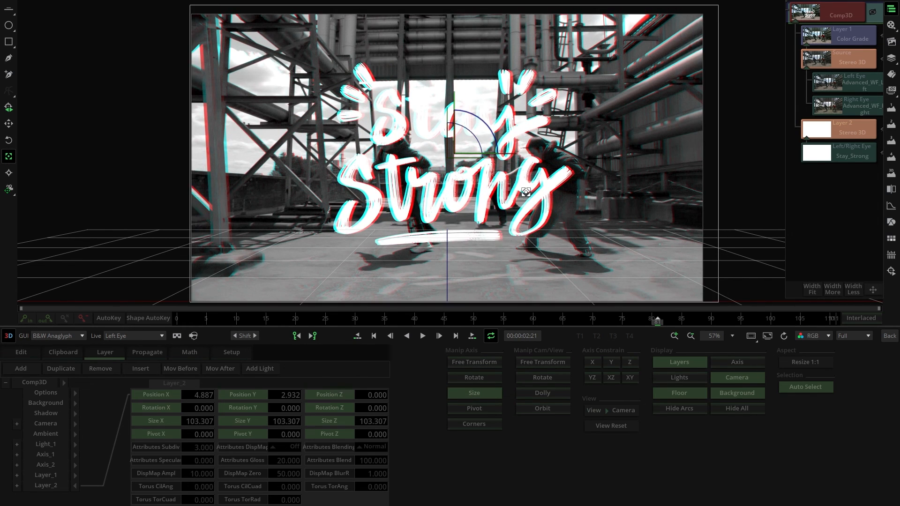